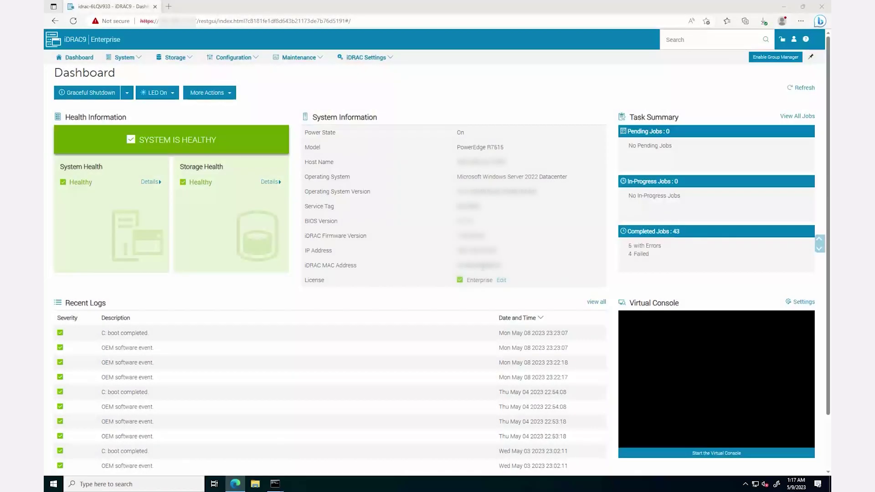
# Open the server's BIOS settings in the iDRAC configuration and expand the SATA Settings section
pyautogui.click(257, 62)
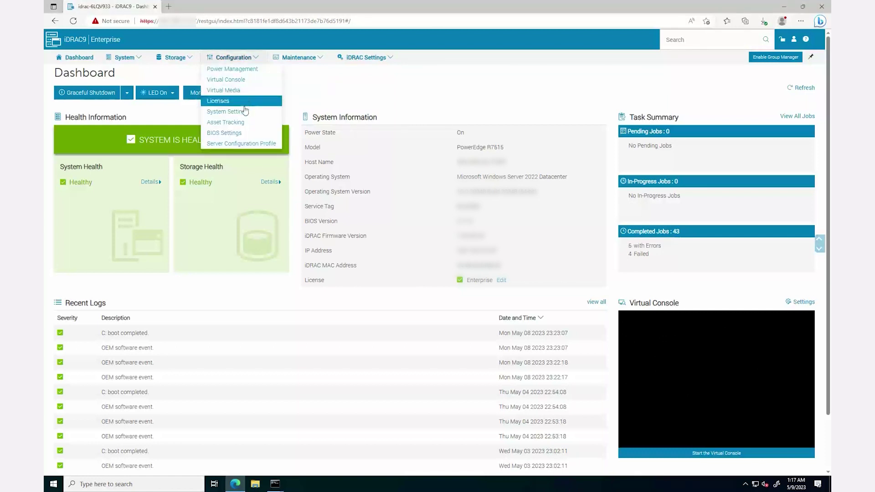
pyautogui.click(234, 133)
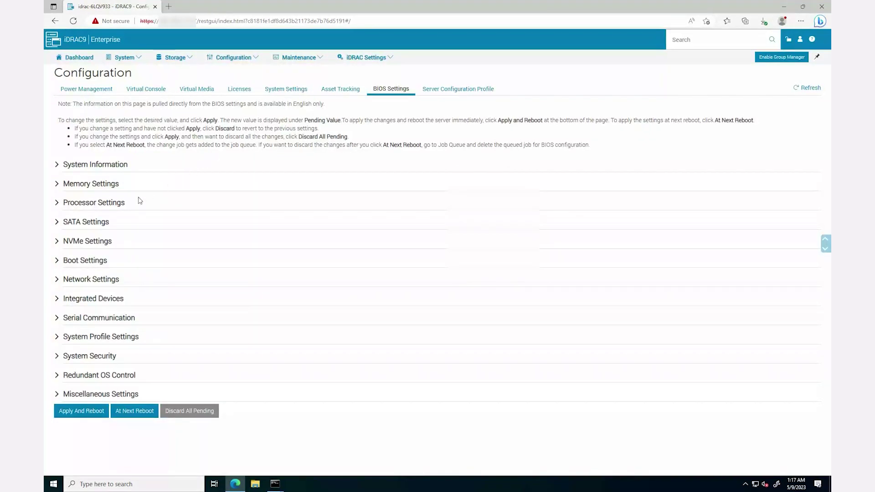
pyautogui.click(100, 223)
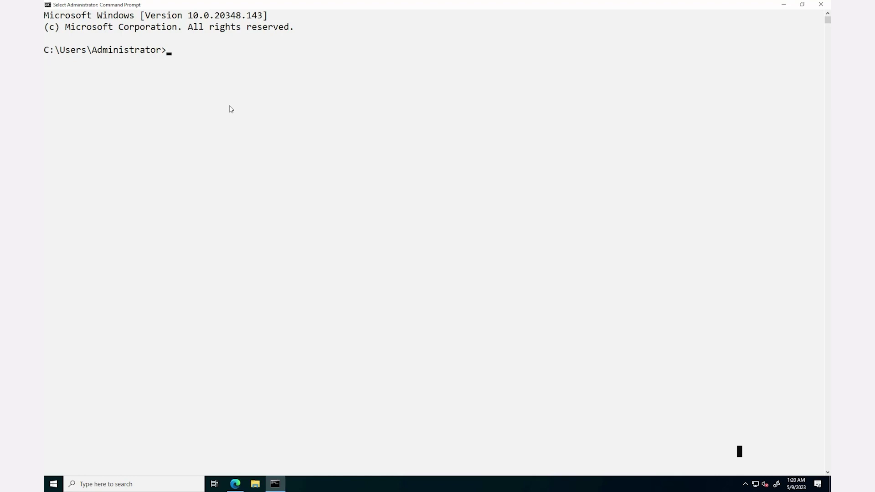
# In Command Prompt, display the software RAID usage options with dcismcfg.exe -swraid and clear the console
pyautogui.write('dcismcfg.exe -swraid')
pyautogui.press('Return')
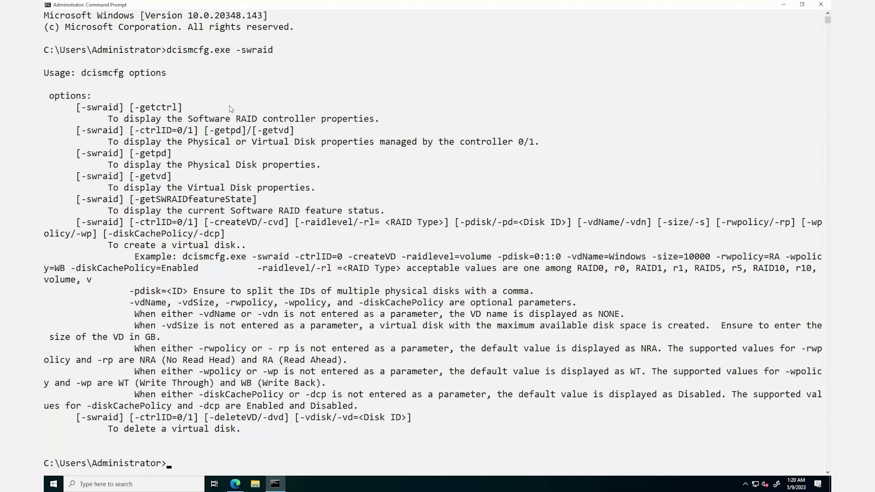
pyautogui.write('cls')
pyautogui.press('Return')
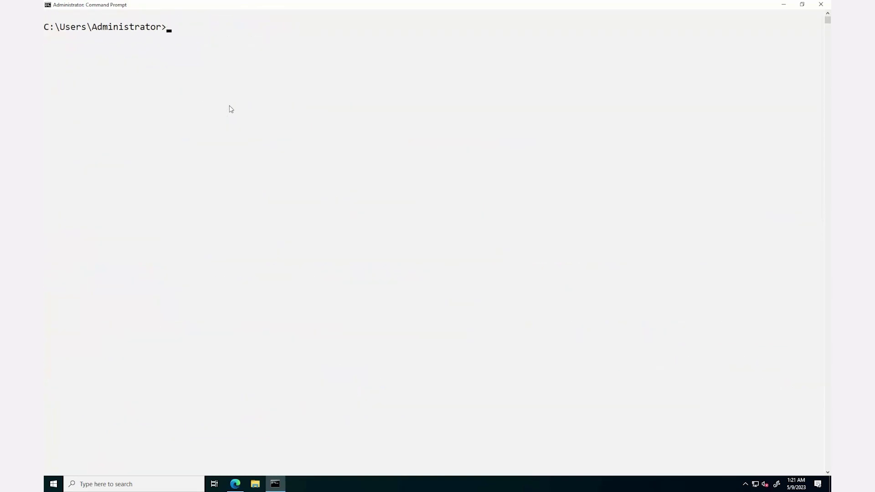
# List the physical disk properties with dcismcfg.exe -swraid -getpd, review the disk IDs and states, and clear the console
pyautogui.write('dcismcfg.exe -swraid ')
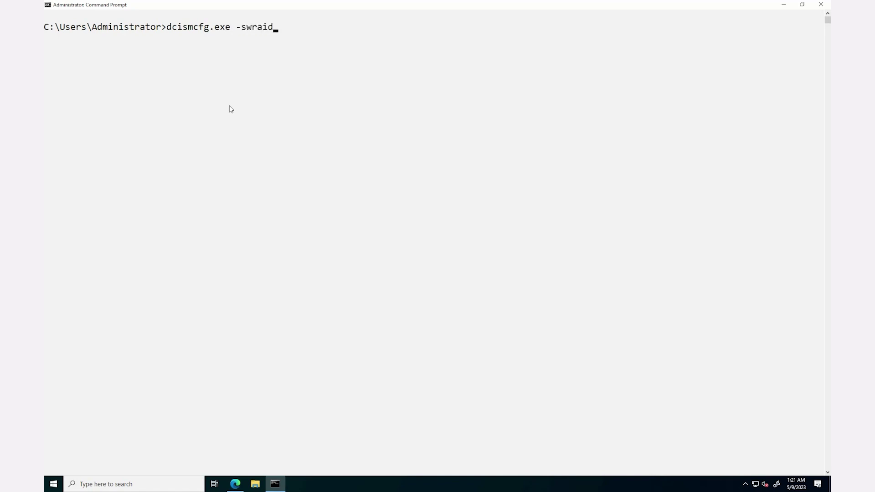
pyautogui.write('-getpd')
pyautogui.press('Return')
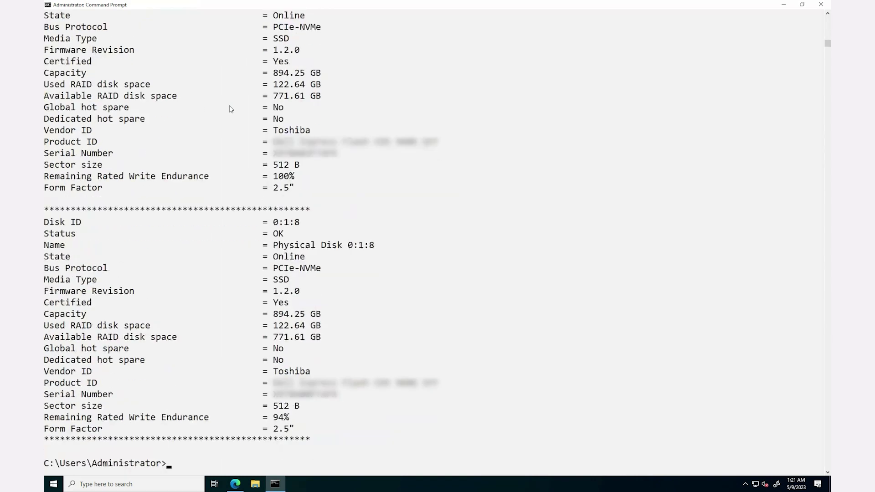
pyautogui.scroll(4, 520, 341)
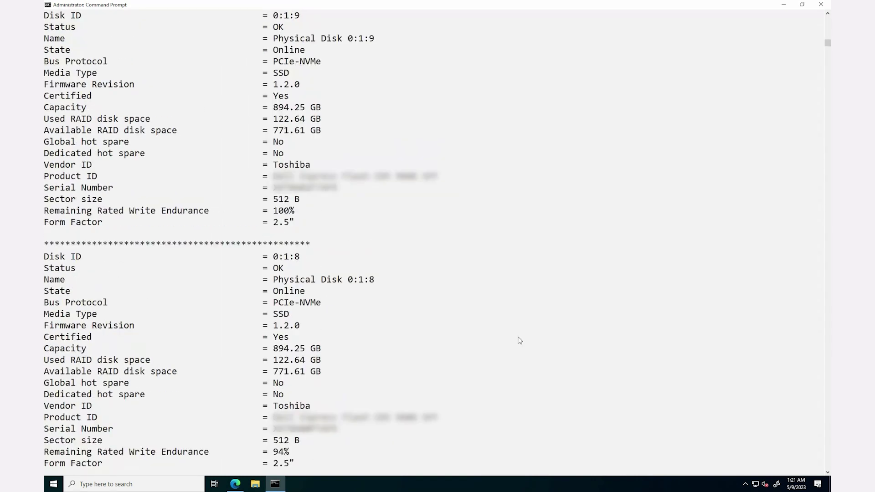
pyautogui.scroll(5, 519, 341)
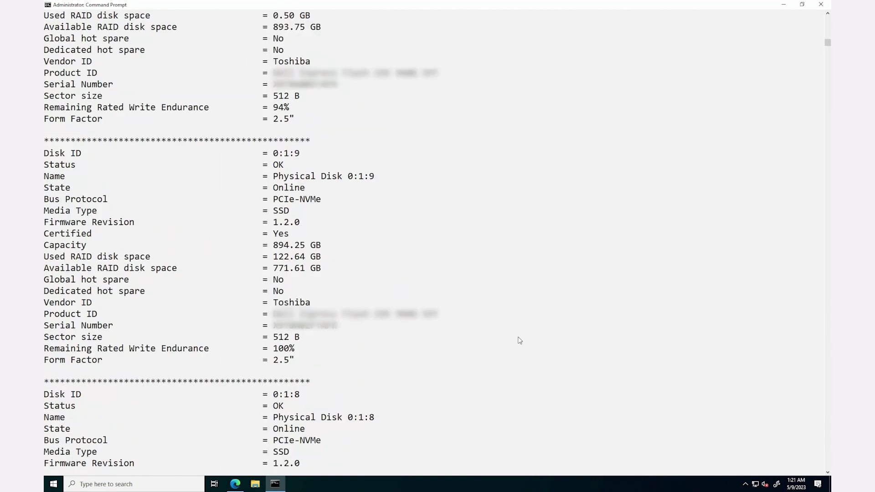
pyautogui.scroll(1, 519, 340)
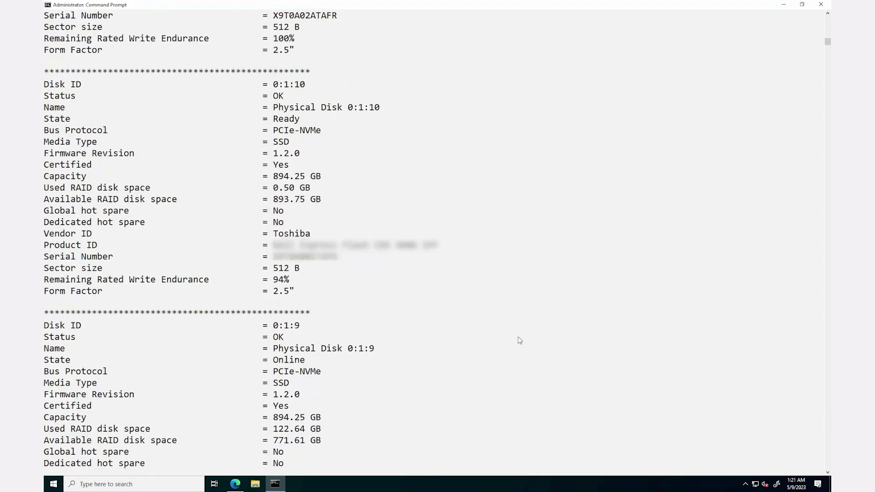
pyautogui.scroll(1, 520, 340)
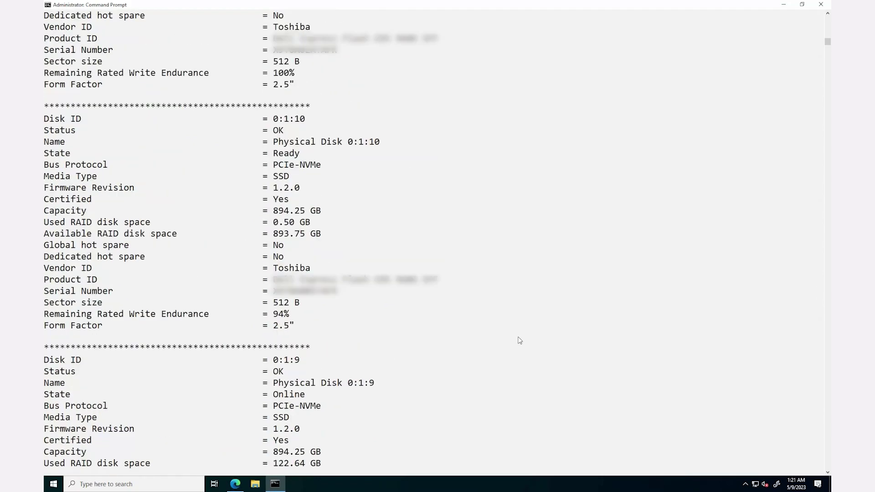
pyautogui.scroll(-16, 520, 340)
pyautogui.write('cls')
pyautogui.press('Return')
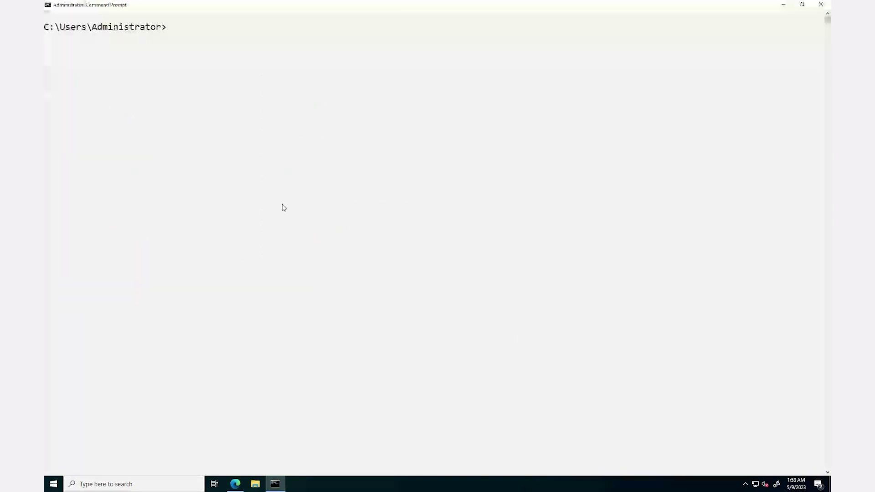
# Create a volume virtual disk with dcismcfg.exe -swraid -ctrlID=0 -createVD -raidlevel=volume -pdisk=0:0:0 and clear the console
pyautogui.write('dcismcfg.exe -swraid -c')
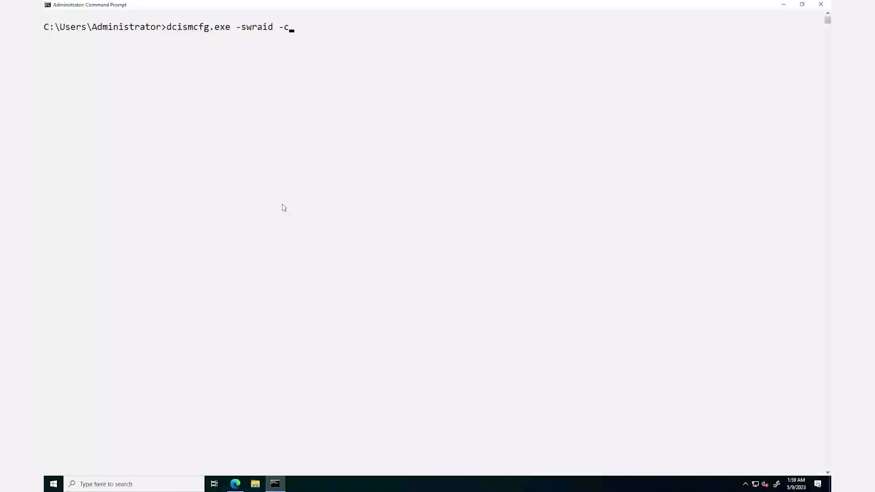
pyautogui.write('trlID=0 -createVD -raidlevel=volume -pdisk=0:0:0')
pyautogui.press('Return')
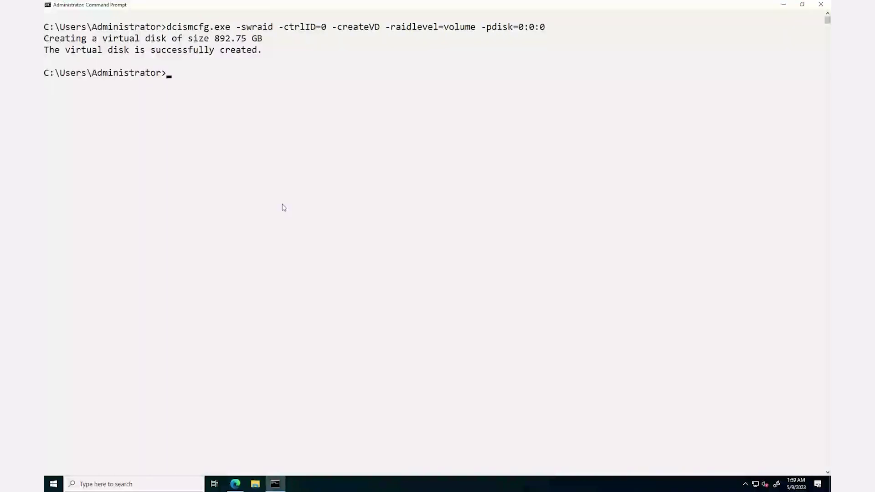
pyautogui.write('cls')
pyautogui.press('Return')
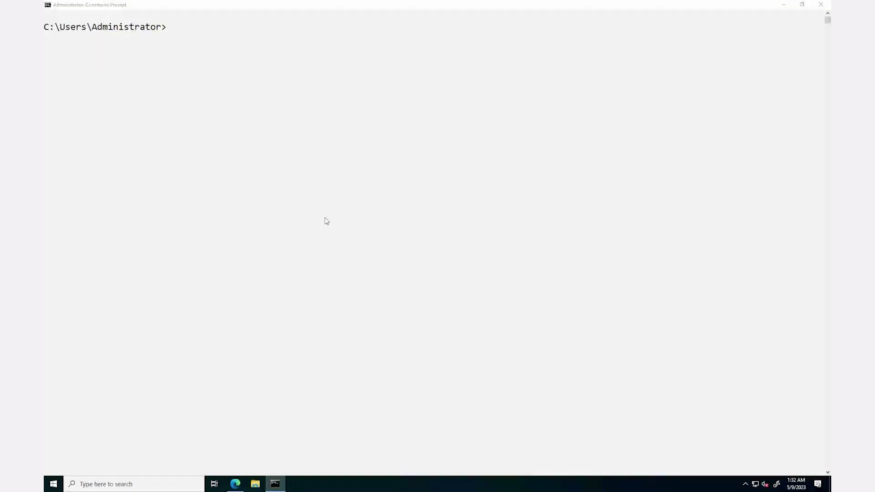
# Create a RAID 0 virtual disk with dcismcfg.exe -swraid -ctrlID=0 -createVD -raidlevel=r0 -pdisk=0:0:1,0:0:2 and clear the console
pyautogui.write('dcismcfg.e')
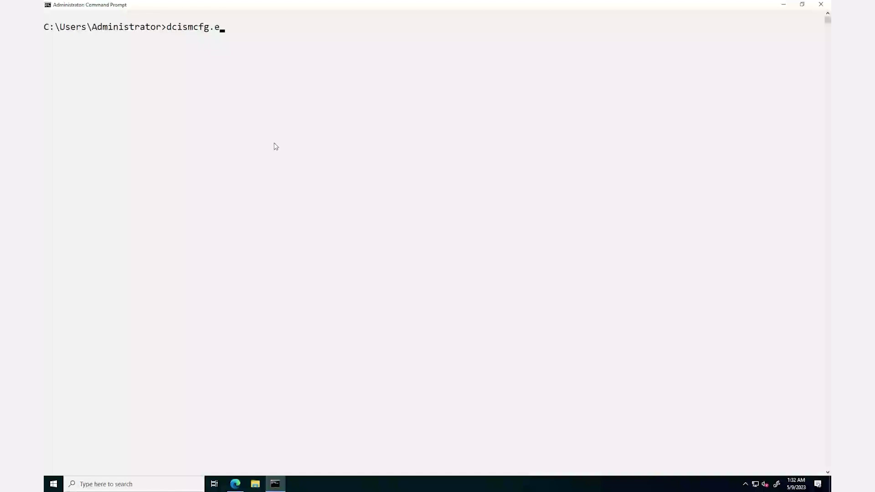
pyautogui.write('xe -swraid -ctrlID')
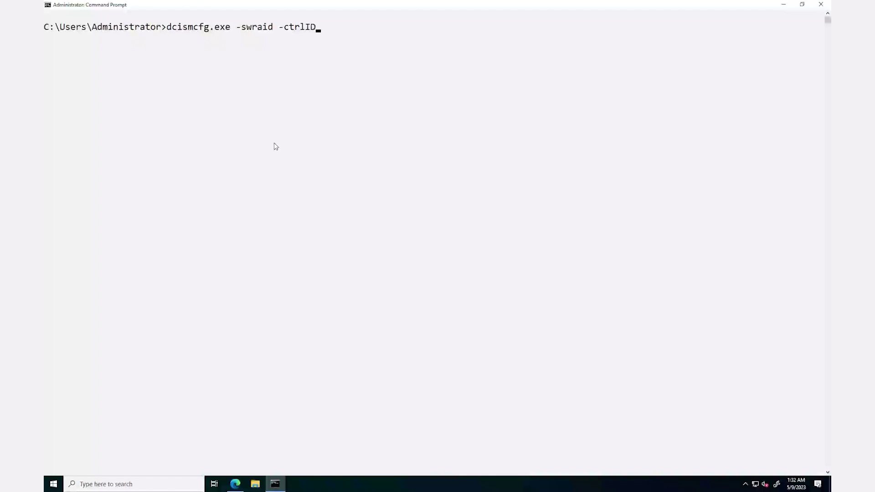
pyautogui.write('=0 -createVD -raidle')
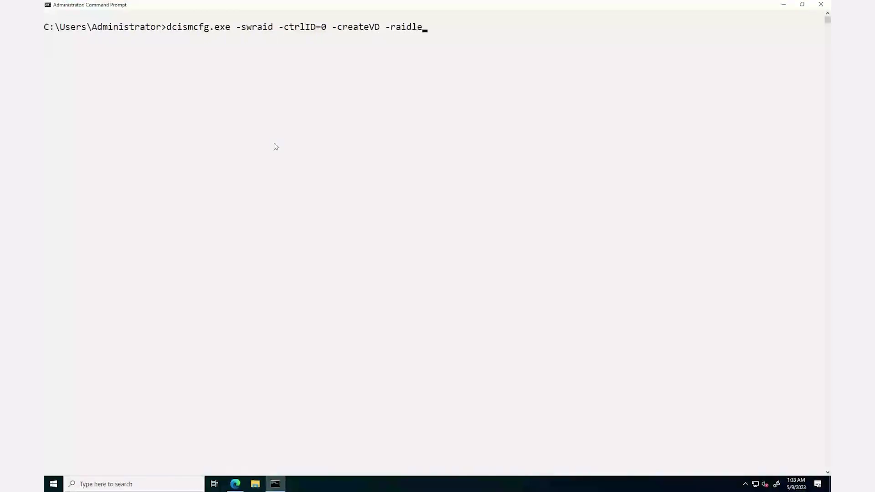
pyautogui.write('vel=r0 -pdisk=0:0')
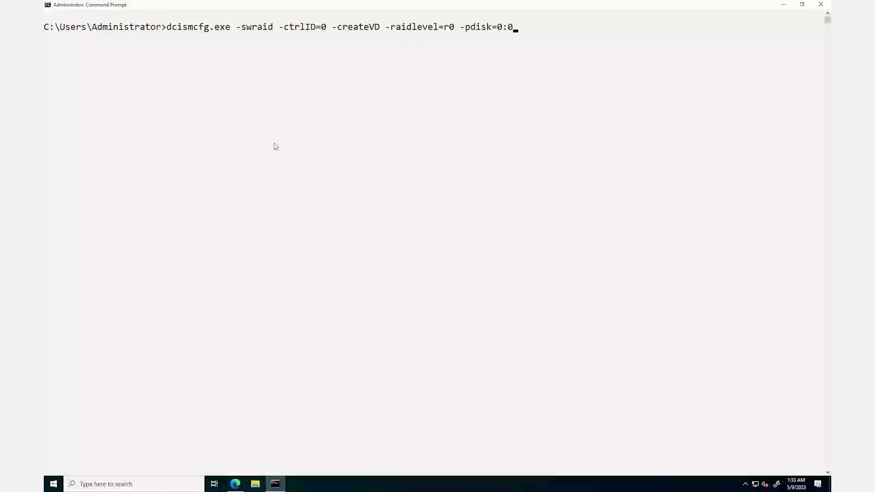
pyautogui.write(':1,0:0:2')
pyautogui.press('Return')
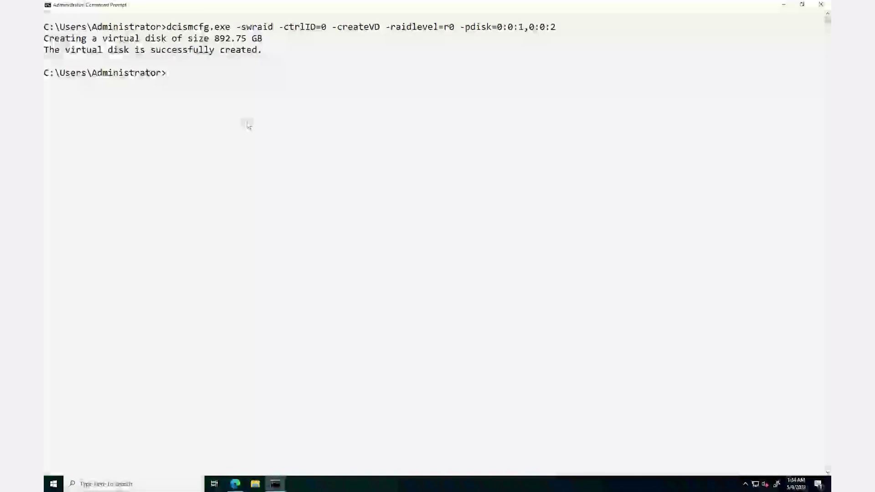
pyautogui.write('cls')
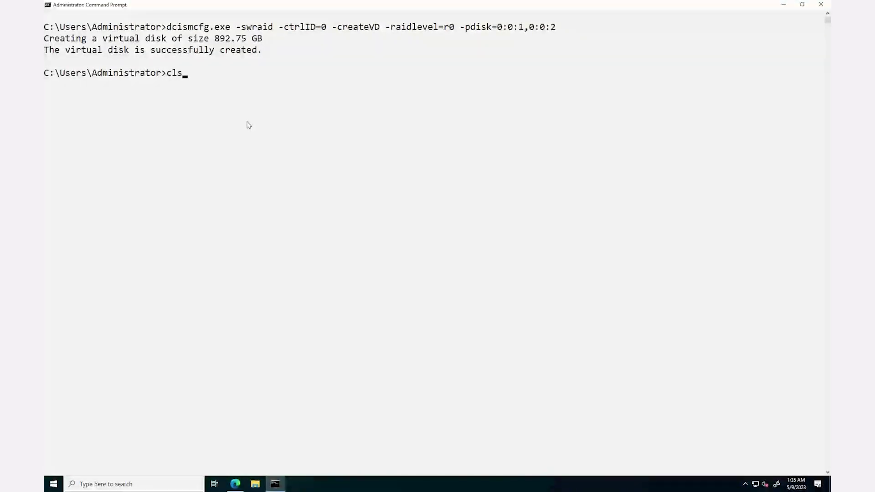
pyautogui.press('Return')
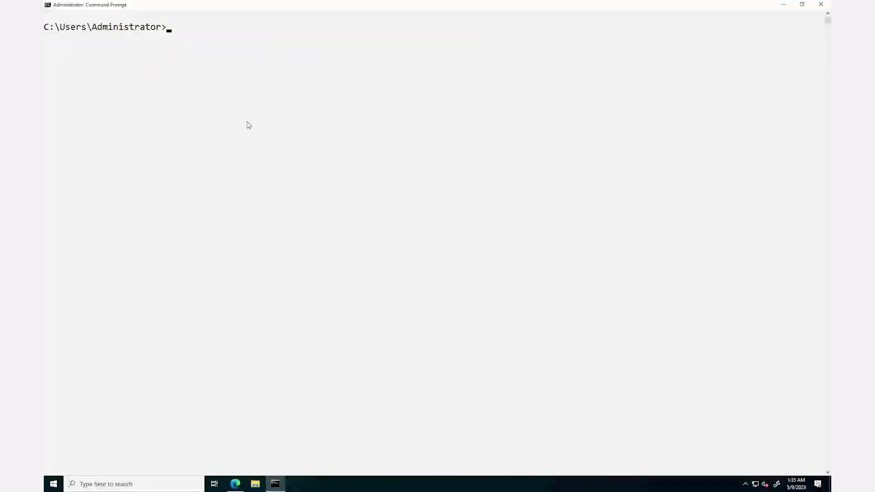
# Create a RAID 1 virtual disk with dcismcfg.exe -swraid -ctrlID=0 -createVD -raidlevel=r1 -pdisk=0:0:3,0:0:4 and clear the console
pyautogui.write('dcismcfg.exe -swra')
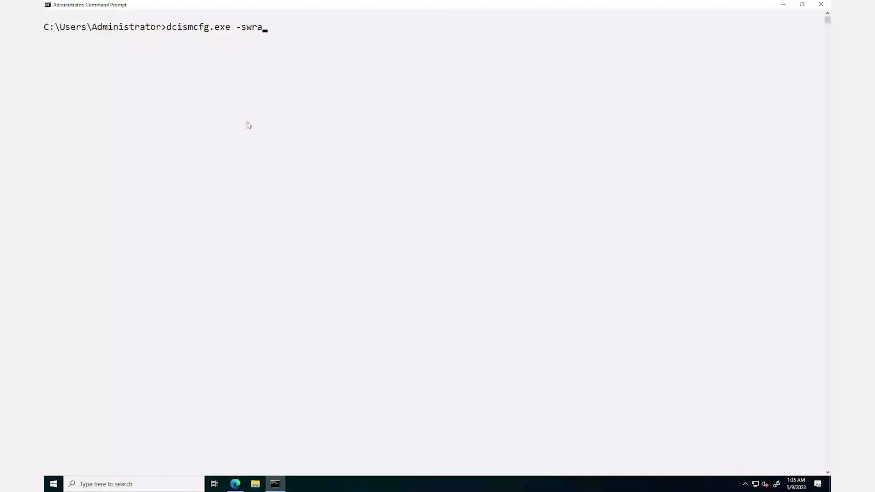
pyautogui.write('id -ctrlID=0 -createVD ')
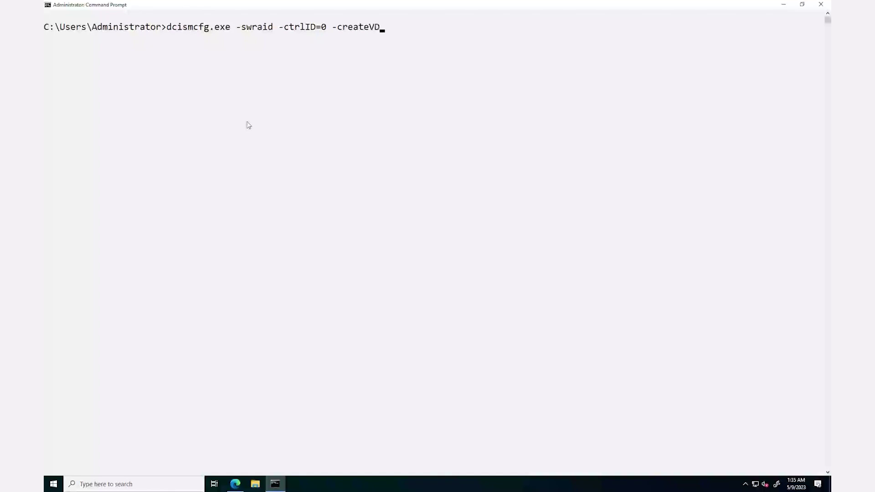
pyautogui.write('-raidlevel=r1 -pdisk=')
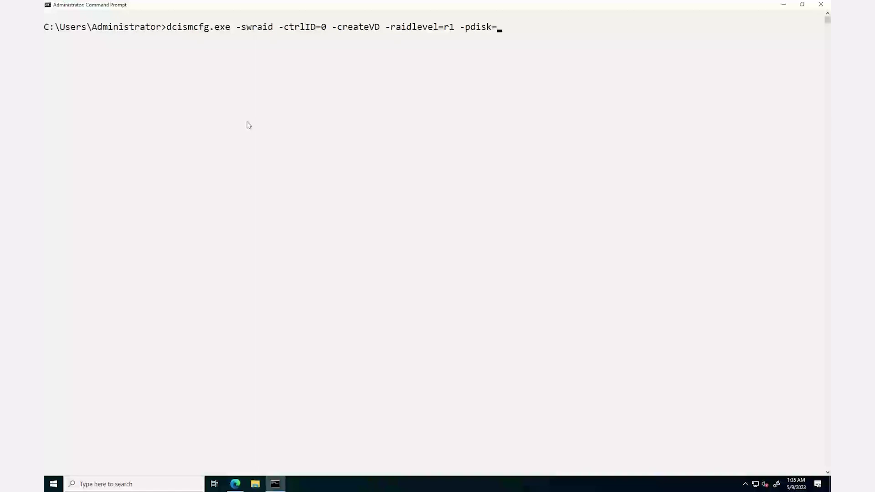
pyautogui.write('0:0:3,0:0:4')
pyautogui.press('Return')
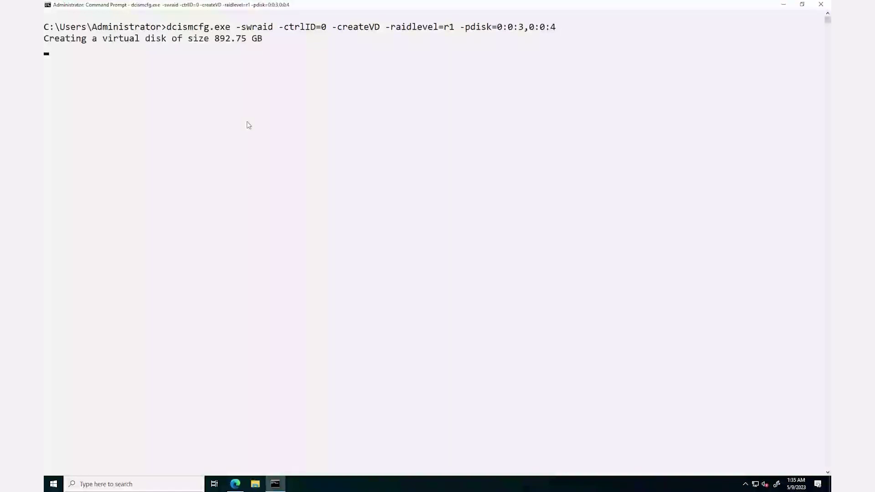
pyautogui.write('cls')
pyautogui.press('Return')
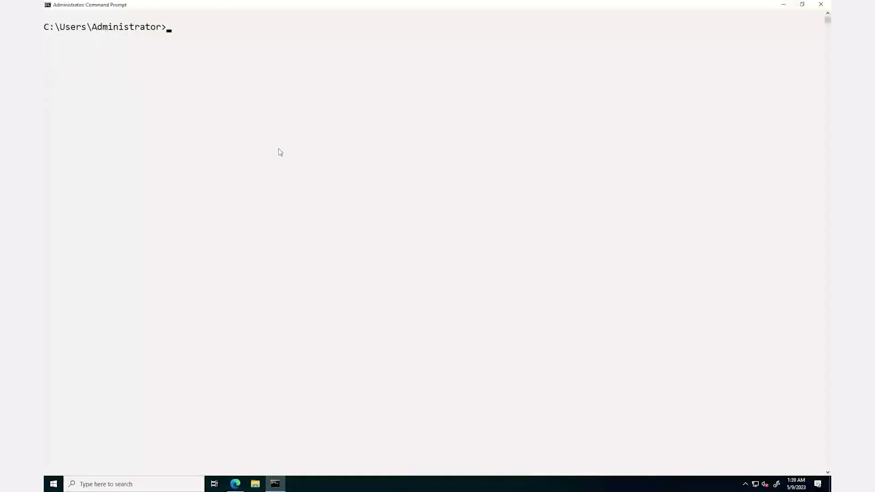
# Create a RAID 5 virtual disk with dcismcfg.exe -swraid -ctrlID=0 -createVD -raidlevel=r5 -pdisk=0:0:5,0:0:6,0:0:7 and clear the console
pyautogui.write('dcismcfg.exe -swraid -ctrl')
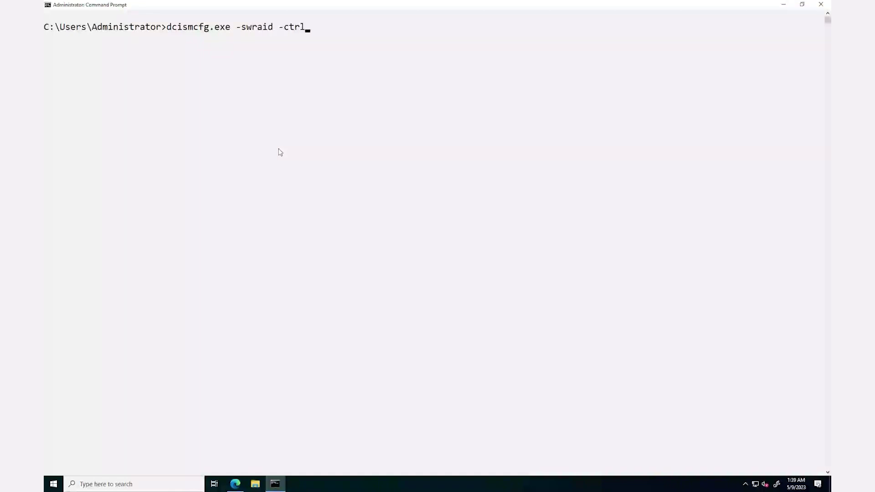
pyautogui.write('ID=0 -c')
pyautogui.write('reateVD -rai')
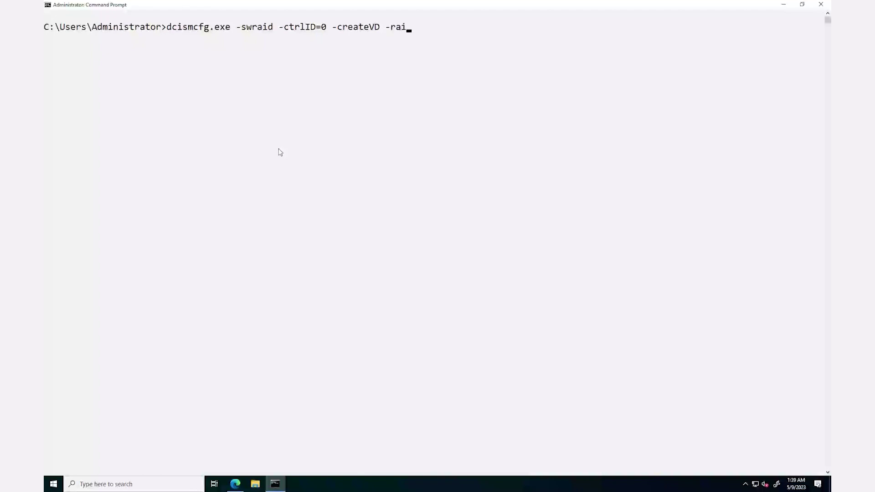
pyautogui.write('dlevel=r5 -pdisk')
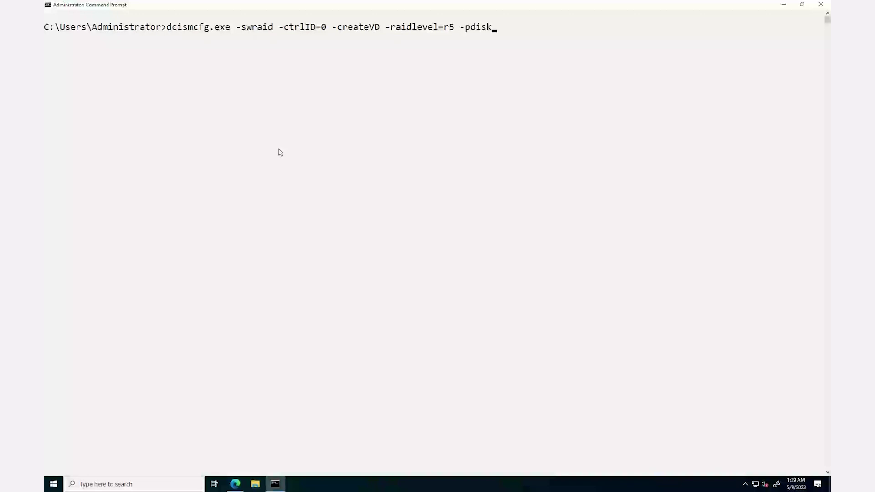
pyautogui.write('=0:0:5,0:0:6,0:0:7')
pyautogui.press('Return')
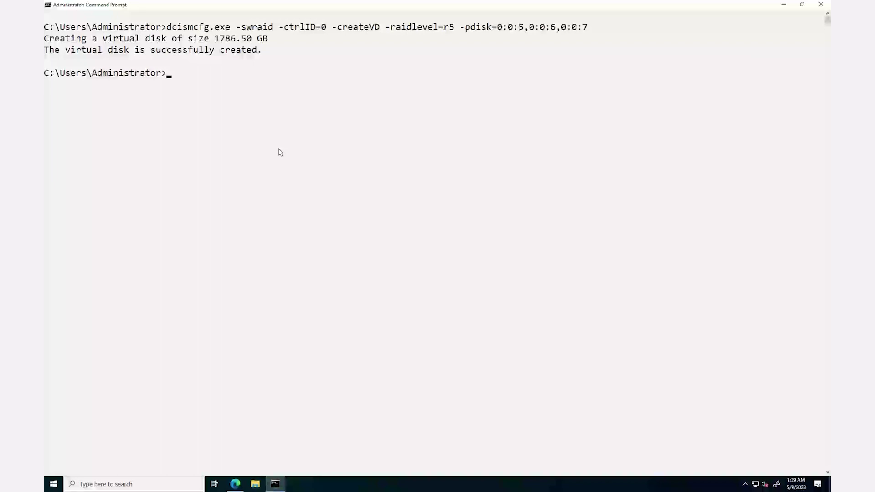
pyautogui.write('cls')
pyautogui.press('Return')
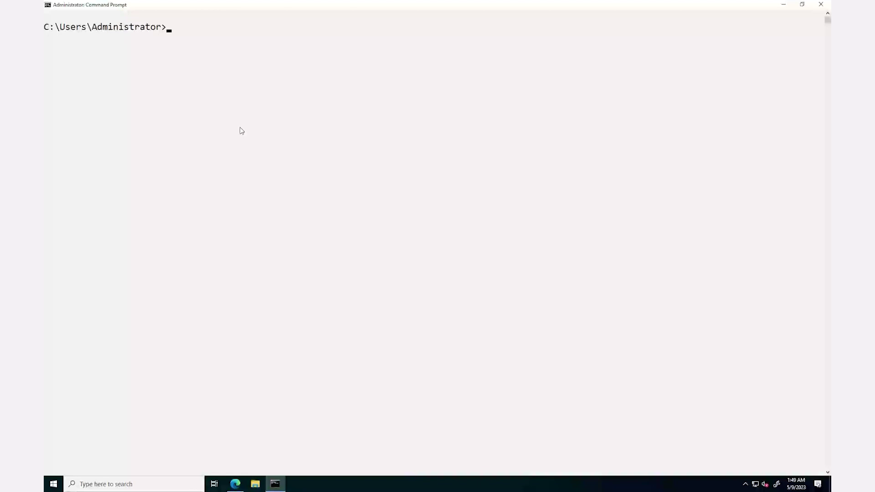
# Create a RAID 10 virtual disk with dcismcfg.exe -swraid -ctrlID=0 -createVD -raidlevel=r10 -pdisk=0:0:8,0:0:9,0:0:10,0:0:11 and clear the console
pyautogui.write('dcismcfg.exe -swrai')
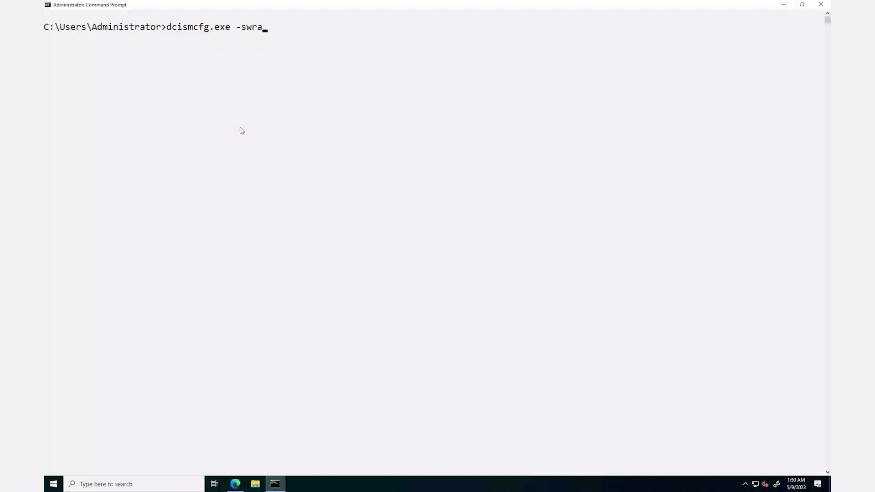
pyautogui.write('d -ctrlID=0 -createVD ')
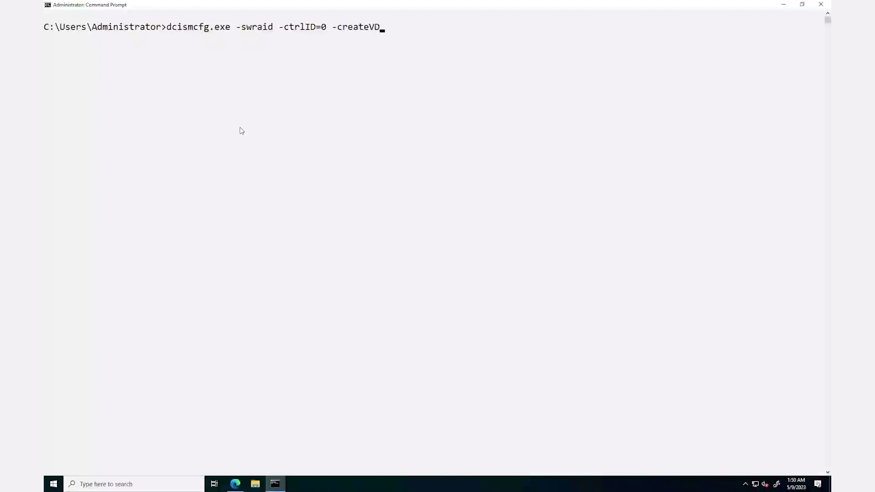
pyautogui.write('-raidlevel=r10 -pdisk')
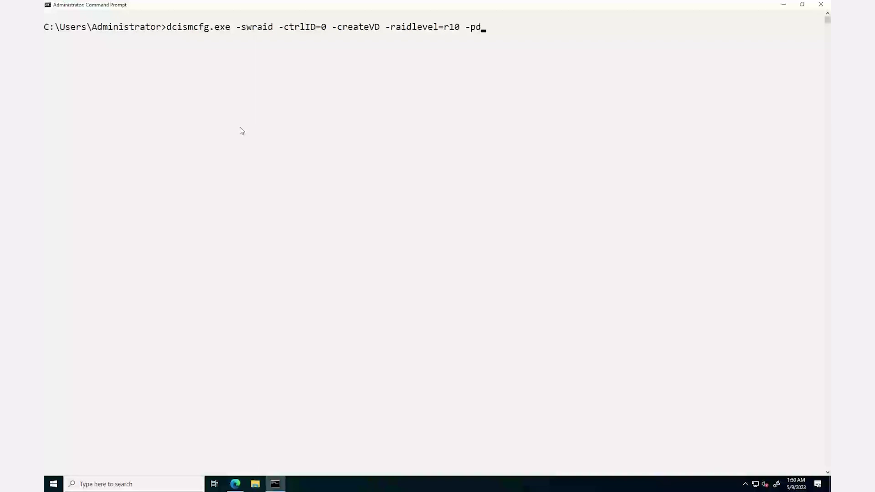
pyautogui.write('=0:0:8,0:0:9,0:0:10,0:0:11')
pyautogui.press('Return')
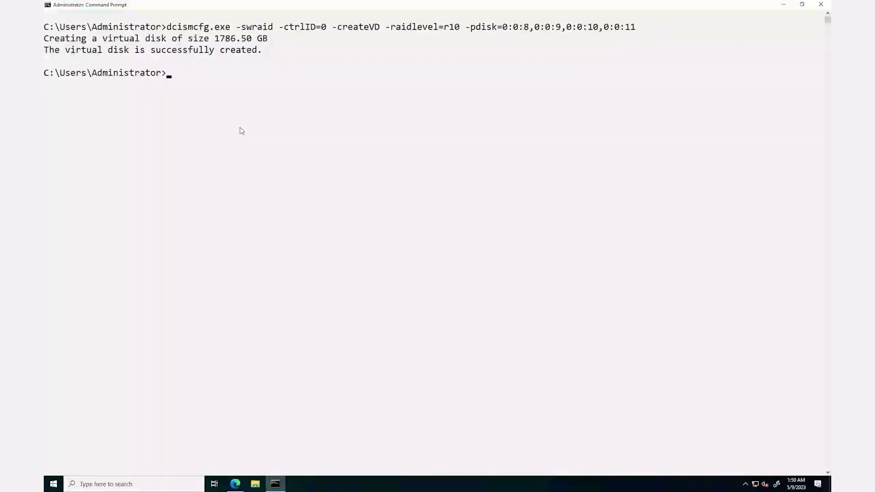
pyautogui.write('cls')
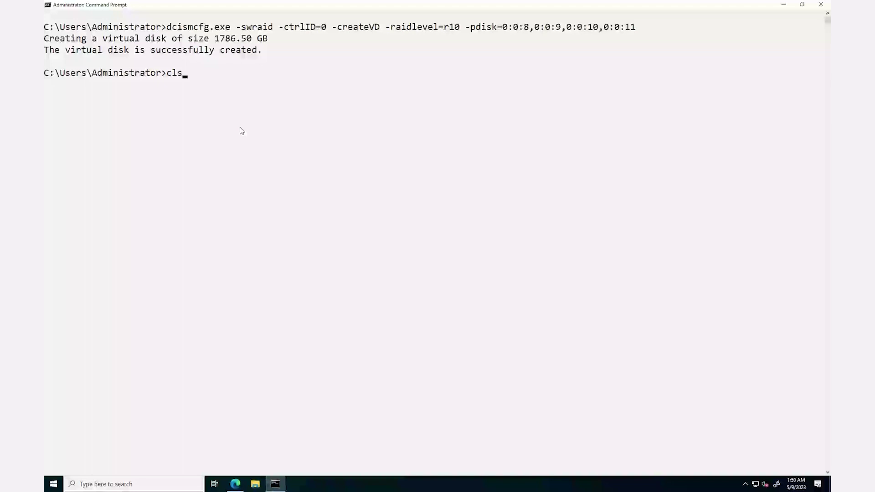
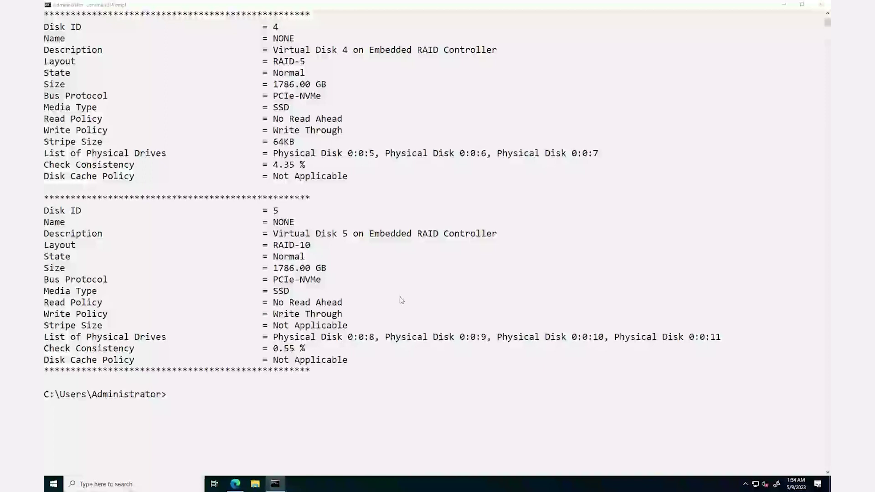
# Delete virtual disk 5 with dcismcfg.exe -swraid -ctrlID=0 -deleteVD -vd=5, answering Y, and list the virtual disks with dcismcfg.exe -swraid -getvd
pyautogui.click(401, 300)
pyautogui.write('dc')
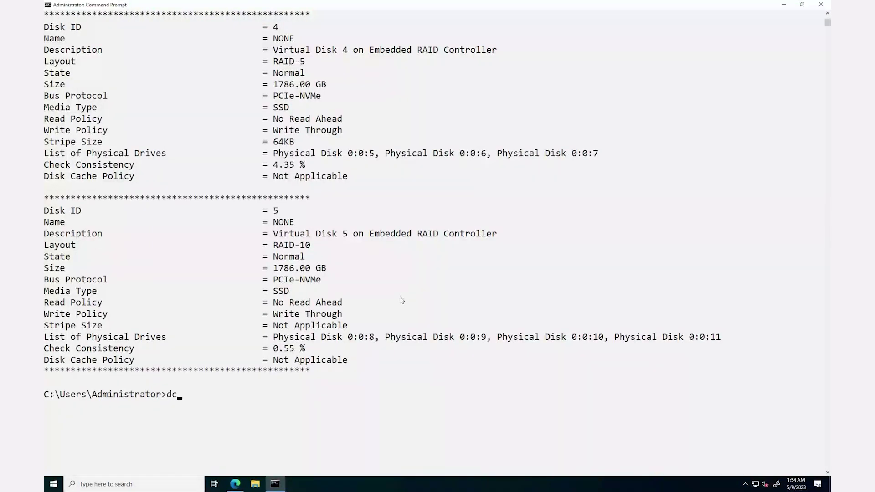
pyautogui.write('ismcfg.exe -swraid ')
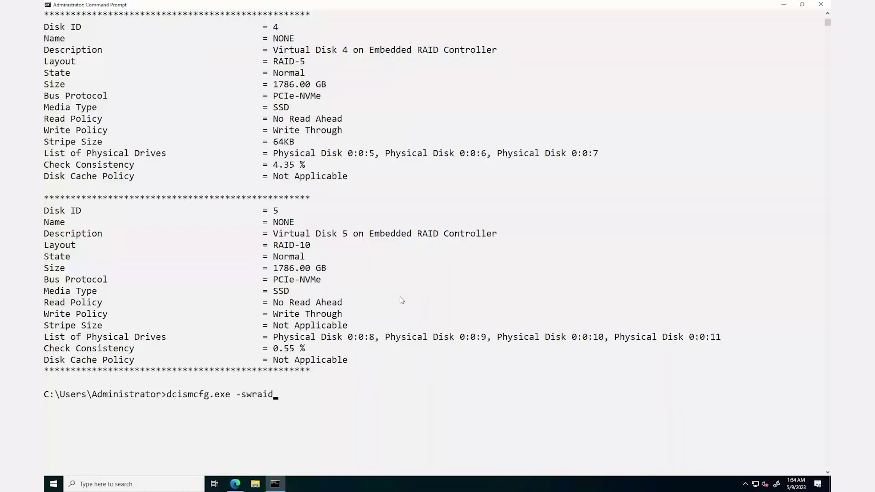
pyautogui.write('-ctrlID=0 -deleteVD -vd=5')
pyautogui.press('Return')
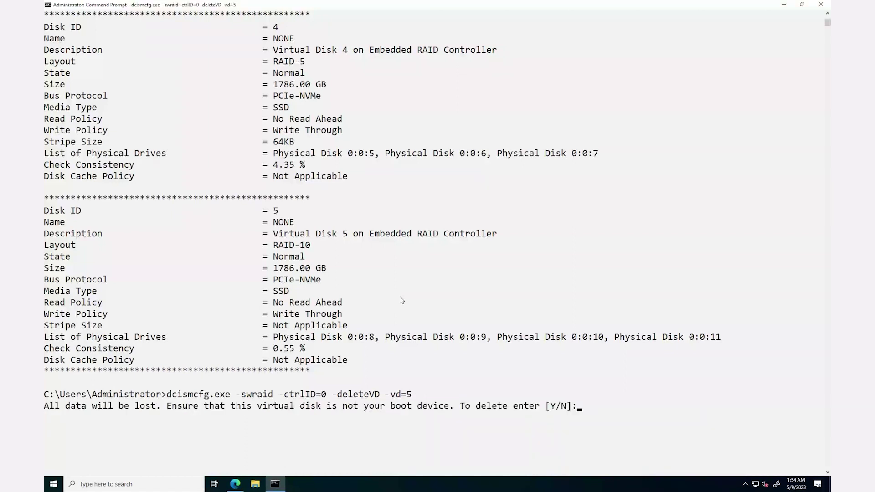
pyautogui.write('Y')
pyautogui.press('Return')
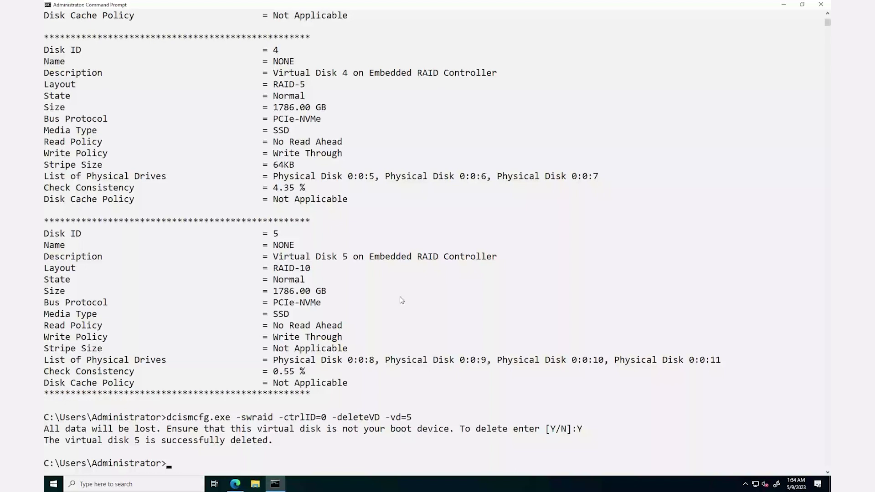
pyautogui.write('dcismcfg.exe -swraid -getvd')
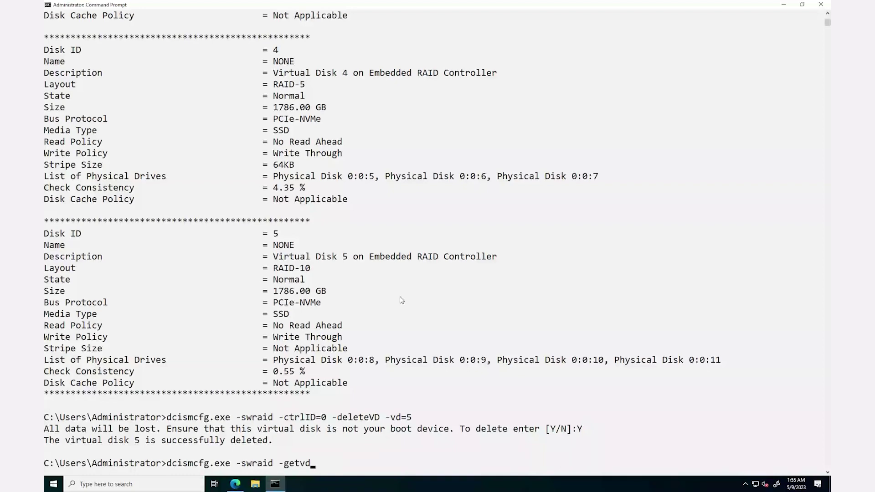
pyautogui.press('Return')
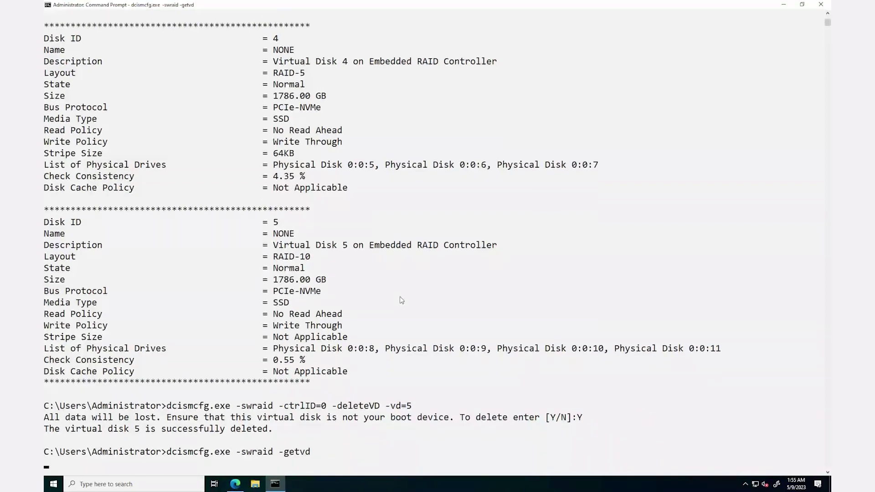